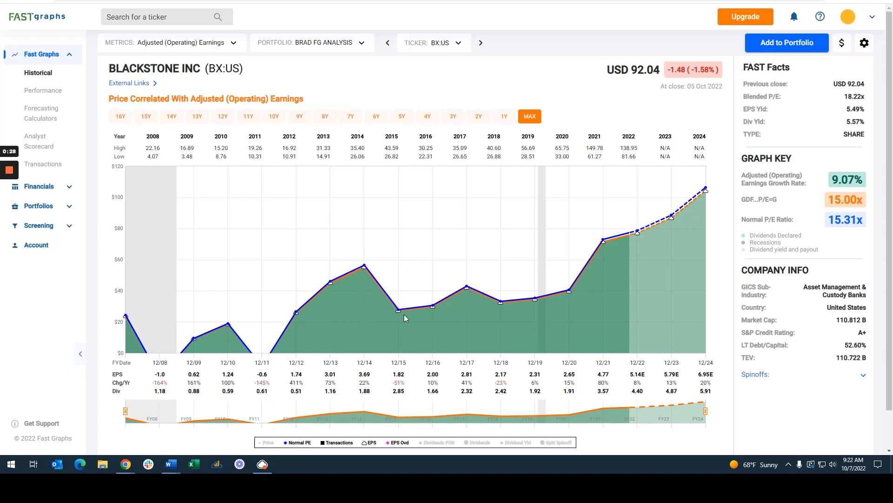
Overlay the Dividends POR line and the declared Dividends areas on Blackstone's earnings chart
left_click(436, 442)
scroll(414, 372, "down", 1)
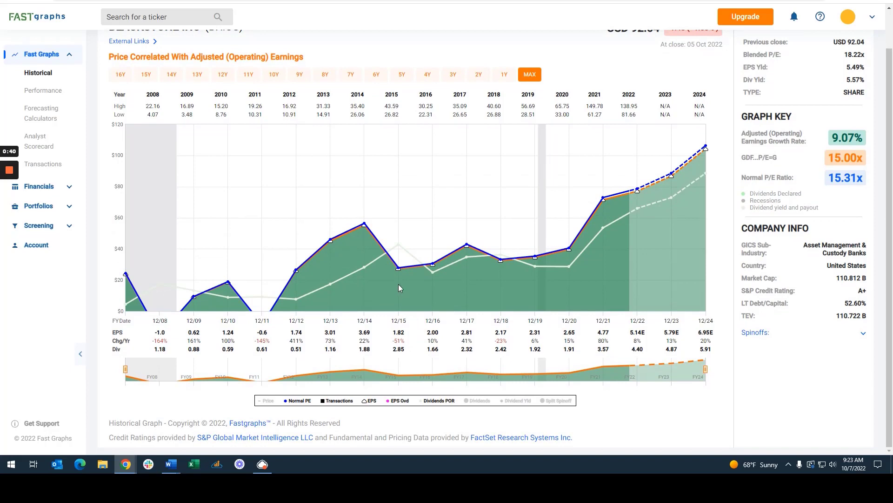
mouse_move(399, 249)
scroll(288, 312, "up", 1)
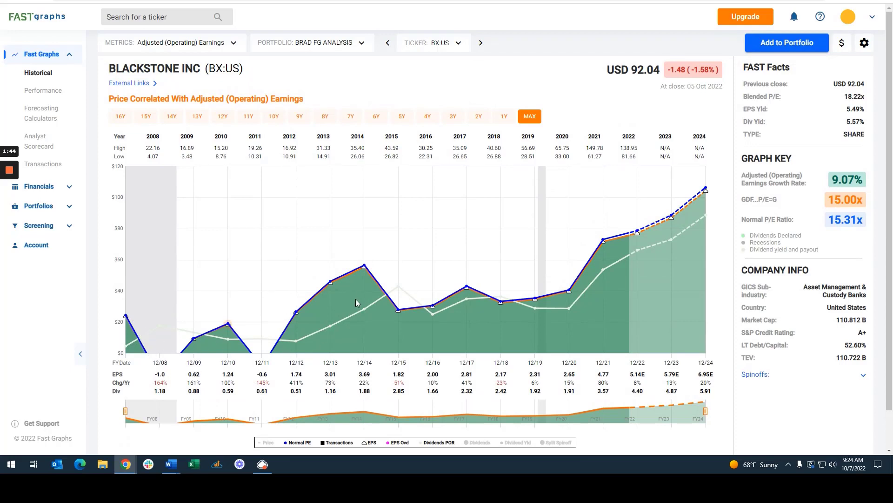
left_click(476, 443)
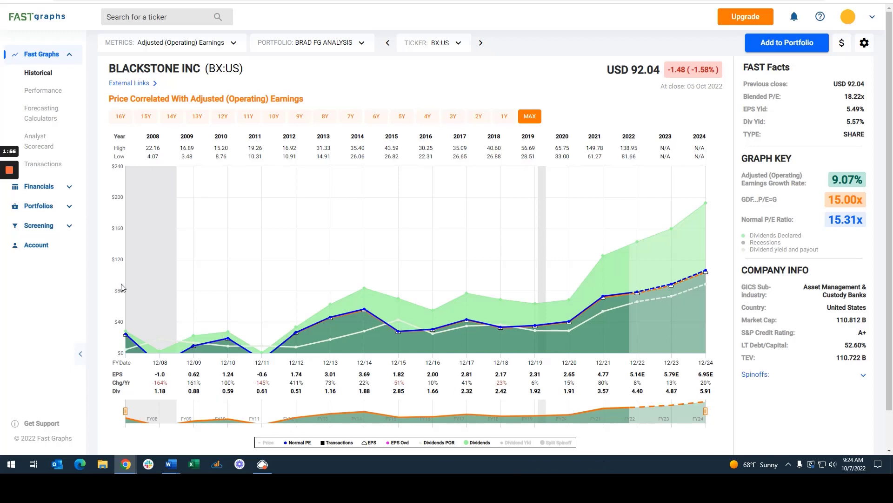
left_click(44, 92)
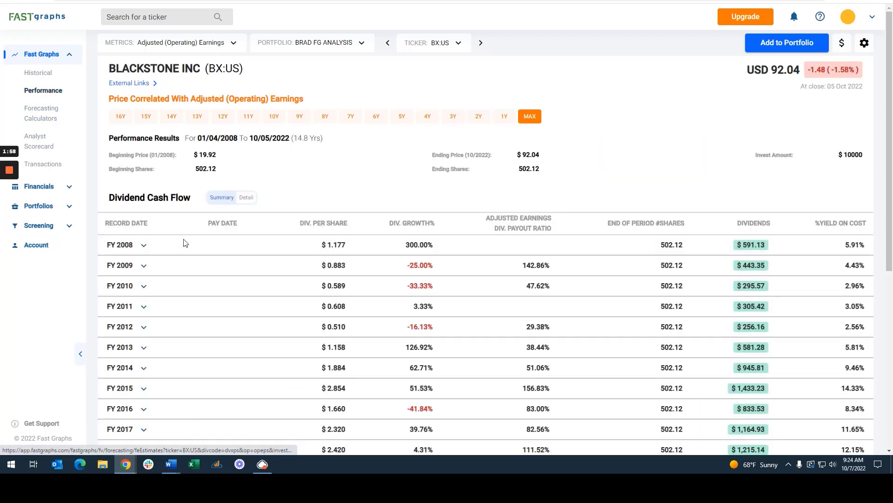
scroll(221, 276, "down", 2)
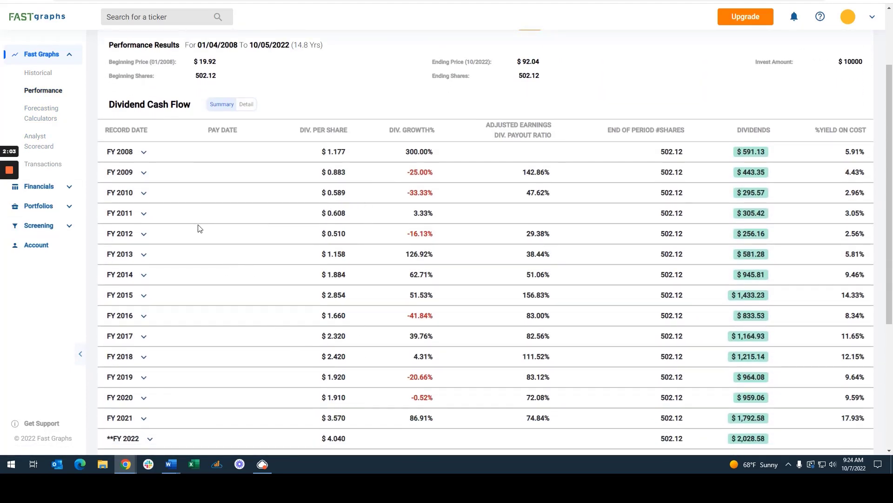
scroll(200, 228, "up", 2)
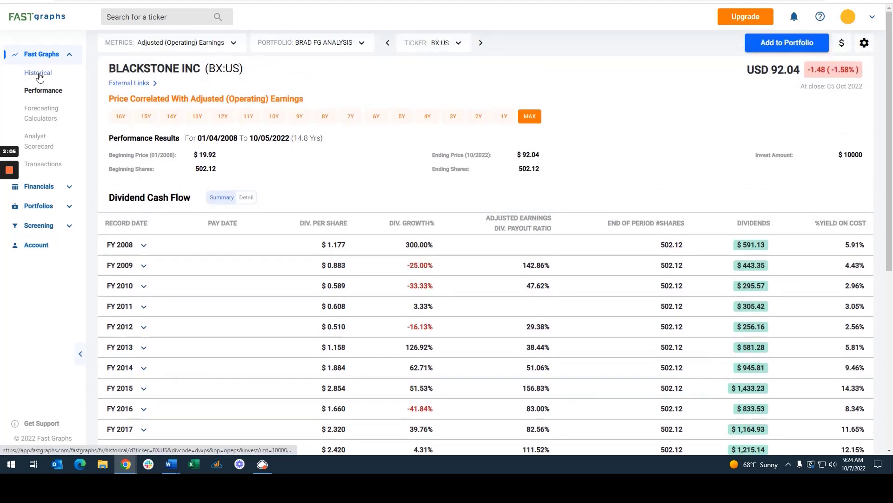
left_click(39, 74)
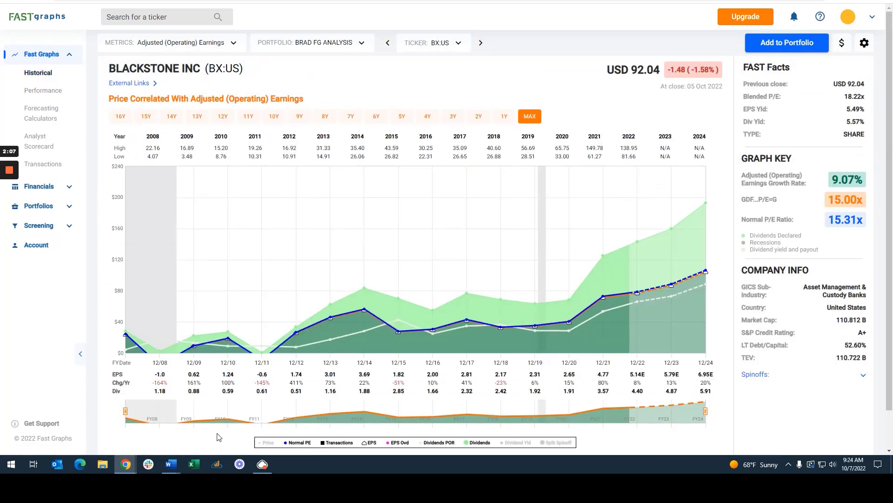
scroll(218, 433, "down", 1)
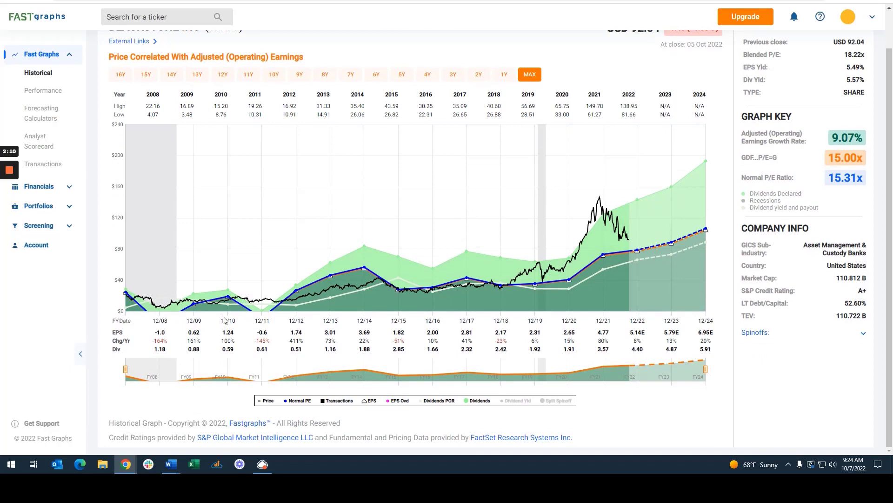
scroll(231, 178, "up", 1)
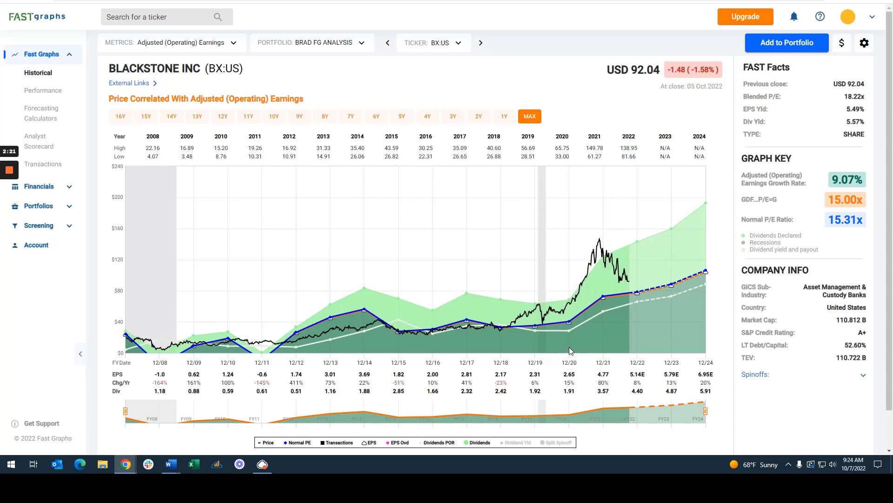
left_click(606, 387)
mouse_move(603, 254)
scroll(630, 340, "down", 1)
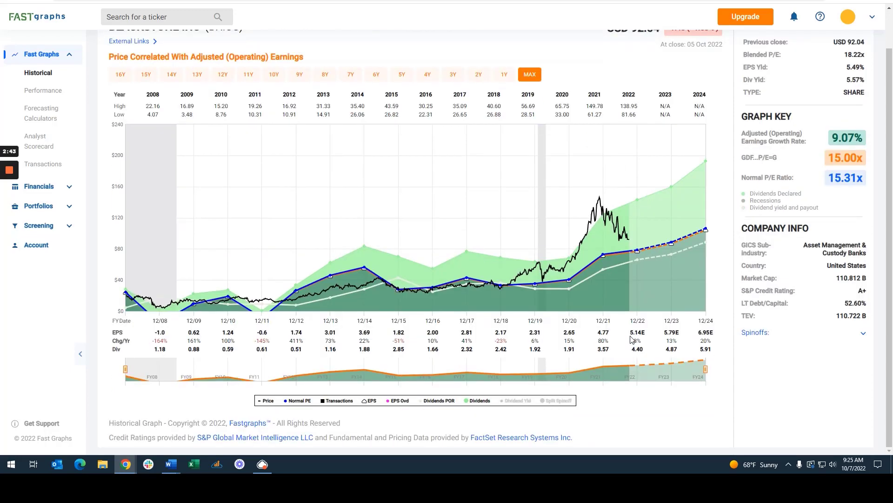
scroll(592, 327, "up", 1)
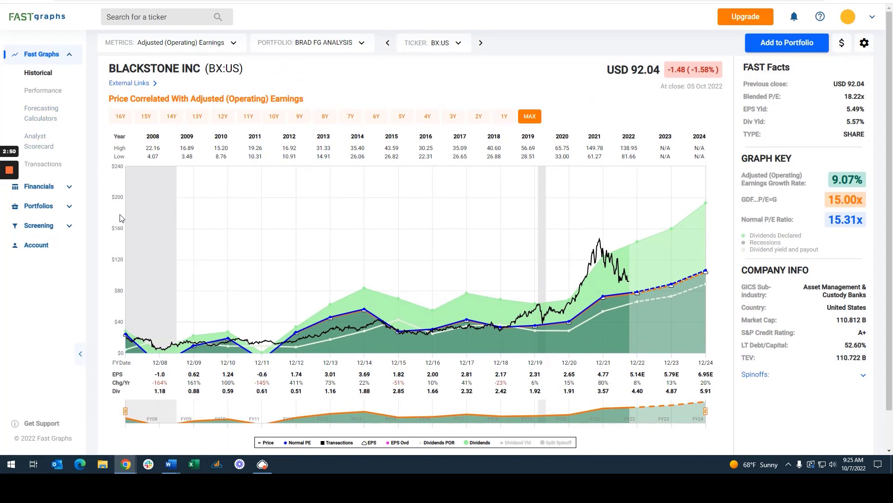
Check the analyst-count row in the forecasting calculators, then show the Analyst Scorecard (38% beat, 46% missed)
left_click(34, 113)
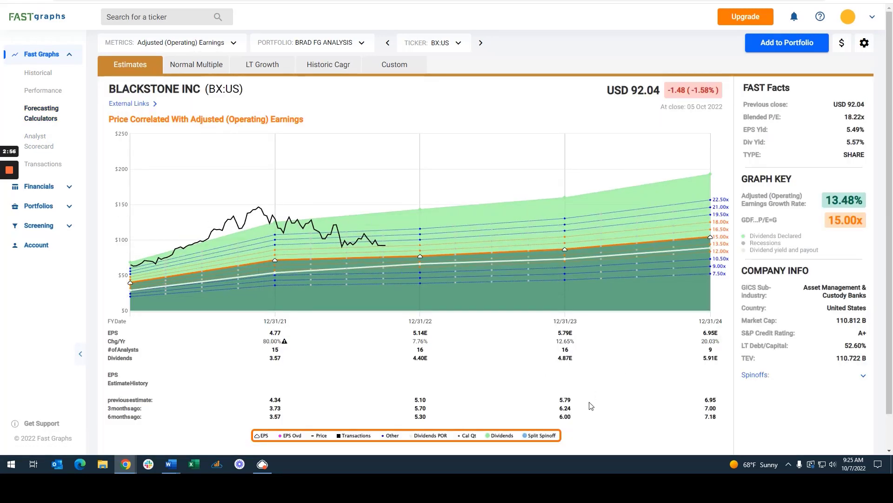
left_click(569, 349)
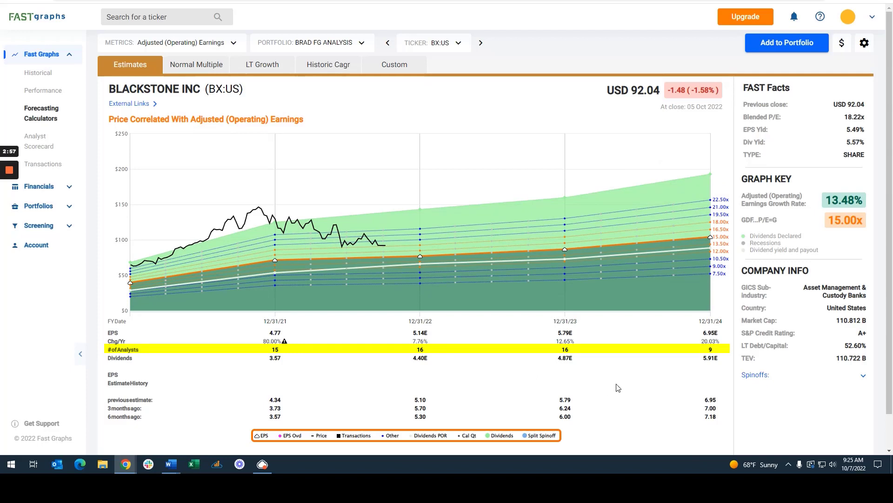
left_click(710, 358)
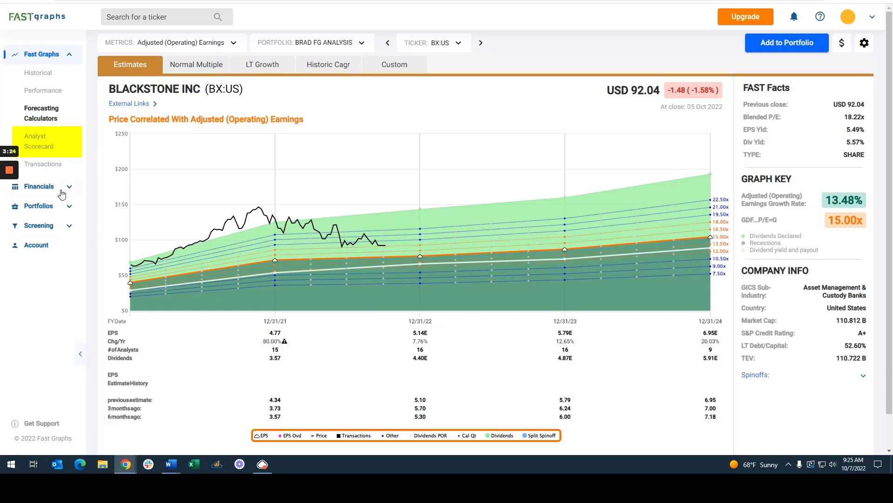
left_click(37, 144)
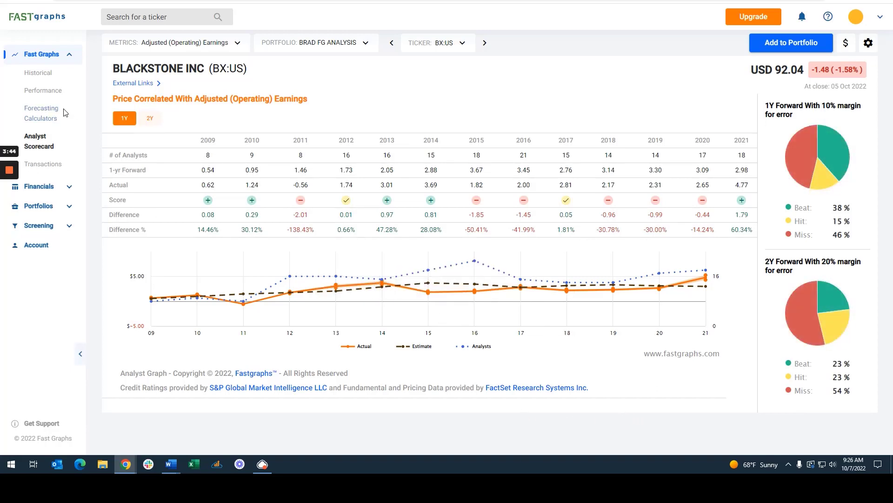
Return to the Forecasting Calculators estimates chart projecting 6.95 EPS for 2024 at 13.48% growth
left_click(49, 118)
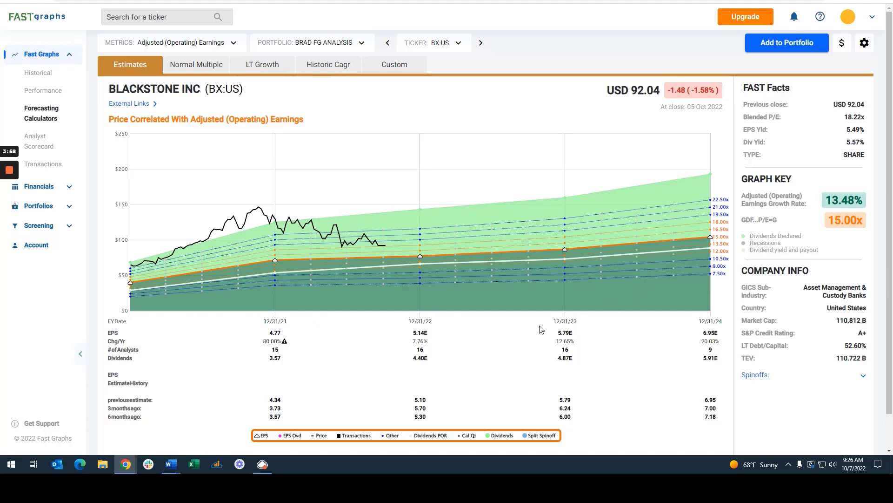
View the LT Growth forecast to 2027, then go back to the Historical chart
left_click(262, 65)
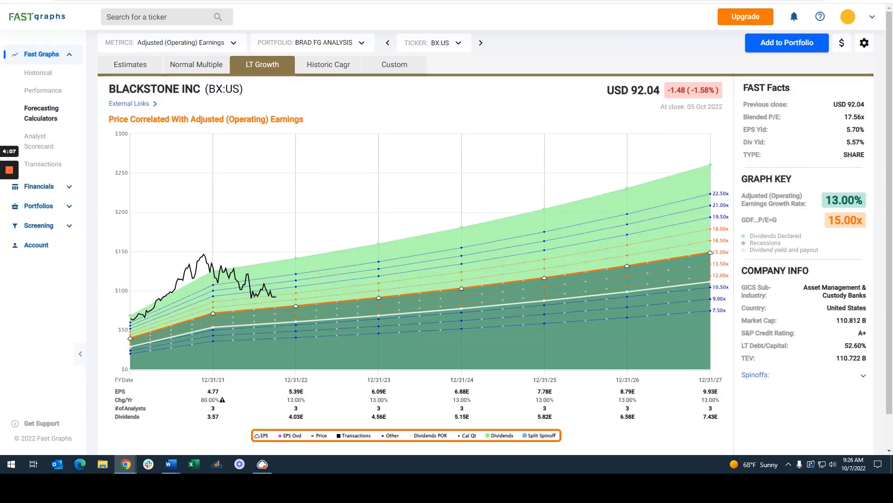
left_click(38, 75)
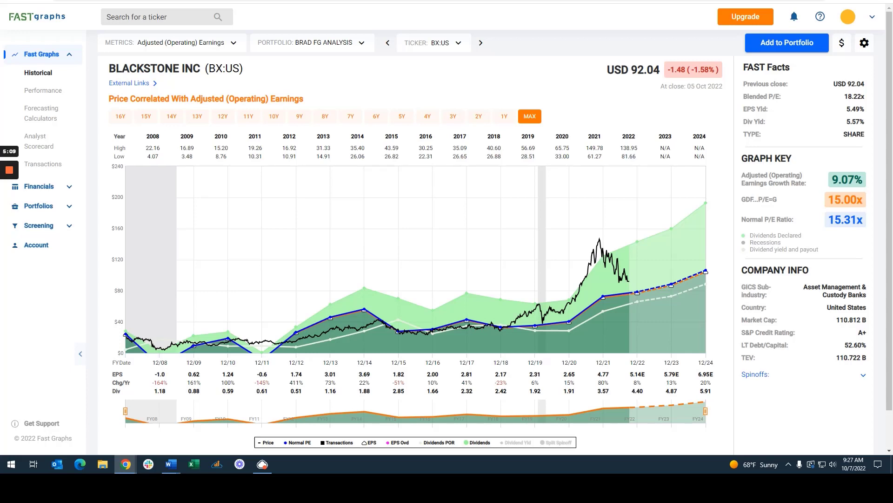
Search the ticker KKR and load KKR & CO INC's historical earnings chart
left_click(108, 16)
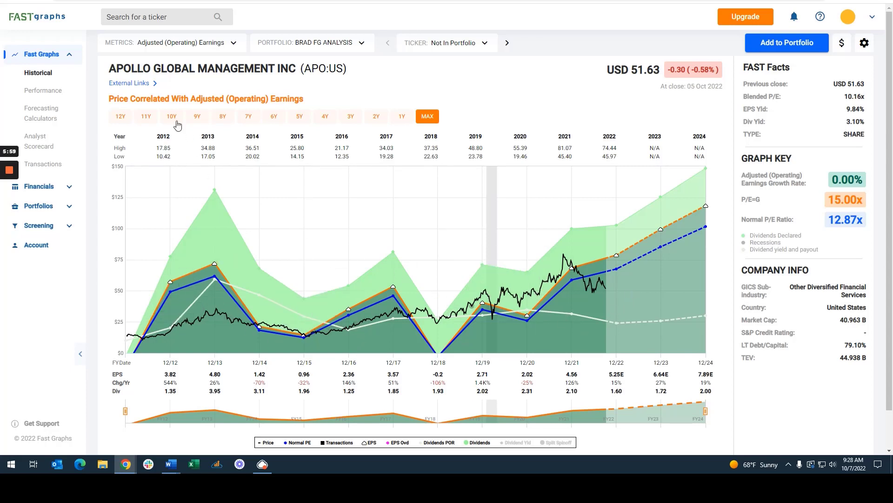
left_click(124, 16)
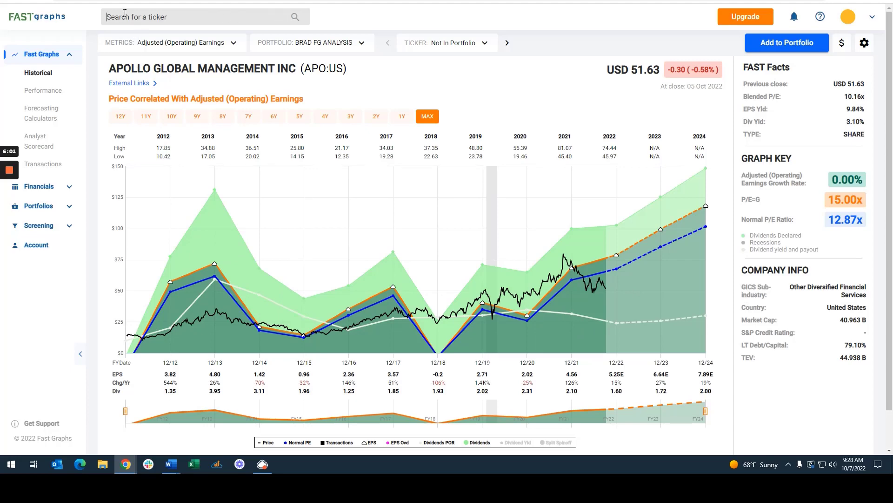
type("KKR")
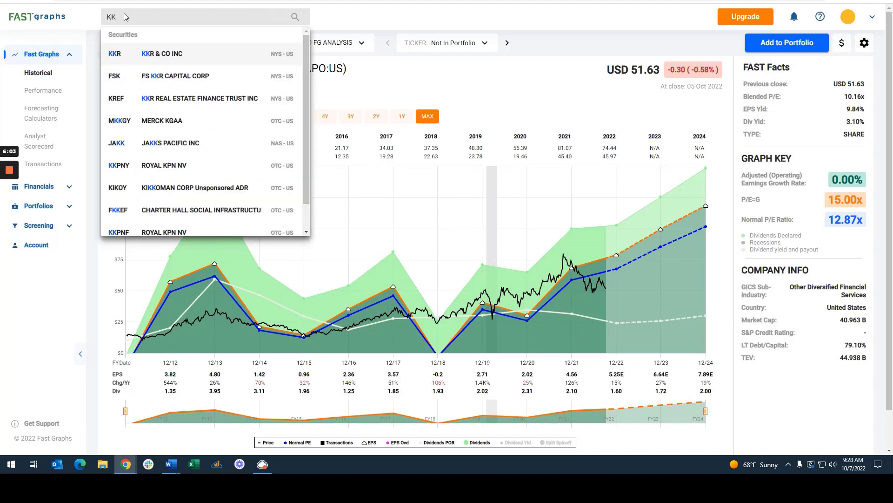
left_click(168, 54)
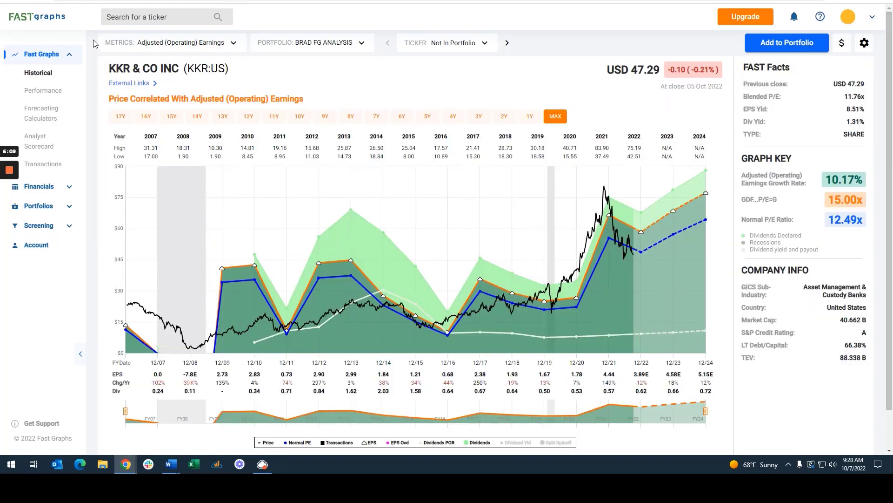
Search 'bx' to reload Blackstone Inc's historical earnings chart
left_click(117, 18)
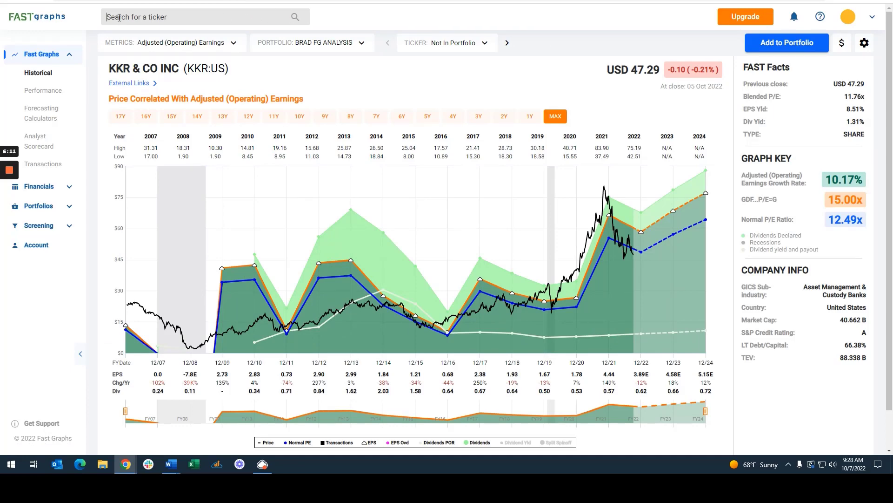
type("bx")
key("Return")
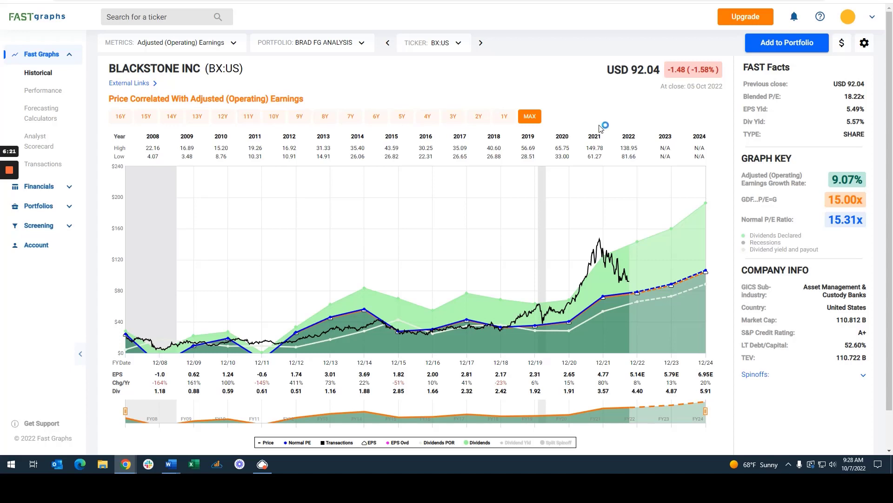
Correlate Blackstone's price with Free Cash Flow (FCF, AFFO), giving 13.46x normal P/FCF
mouse_move(857, 133)
left_click(235, 51)
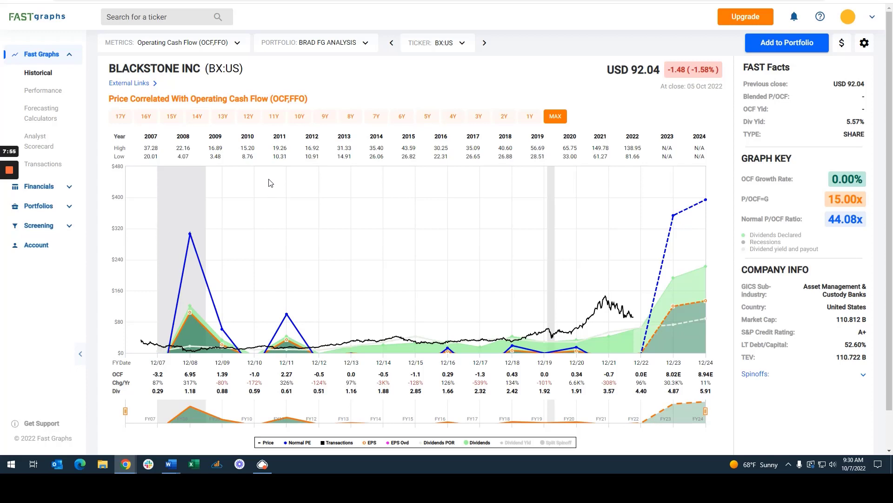
left_click(236, 41)
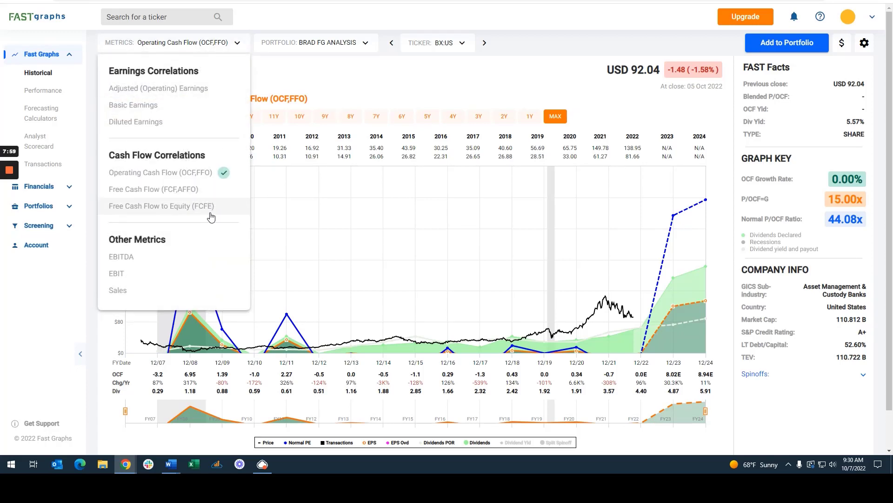
left_click(185, 193)
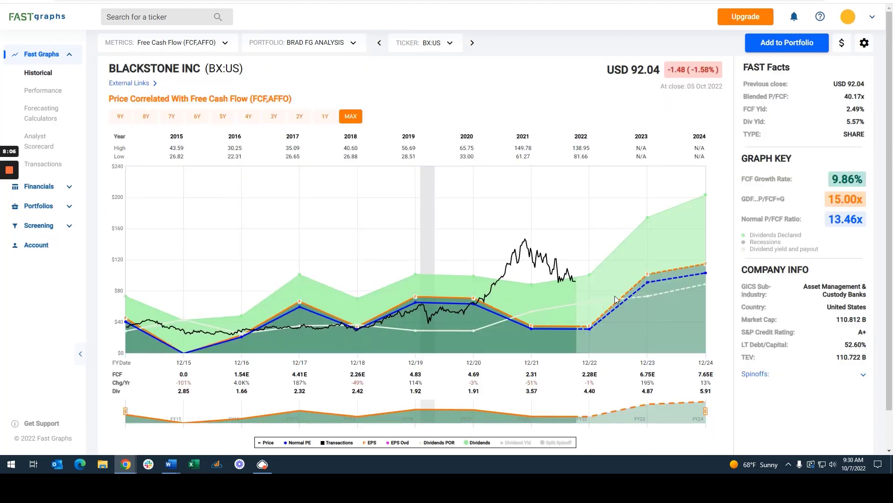
scroll(372, 242, "down", 1)
scroll(333, 227, "up", 1)
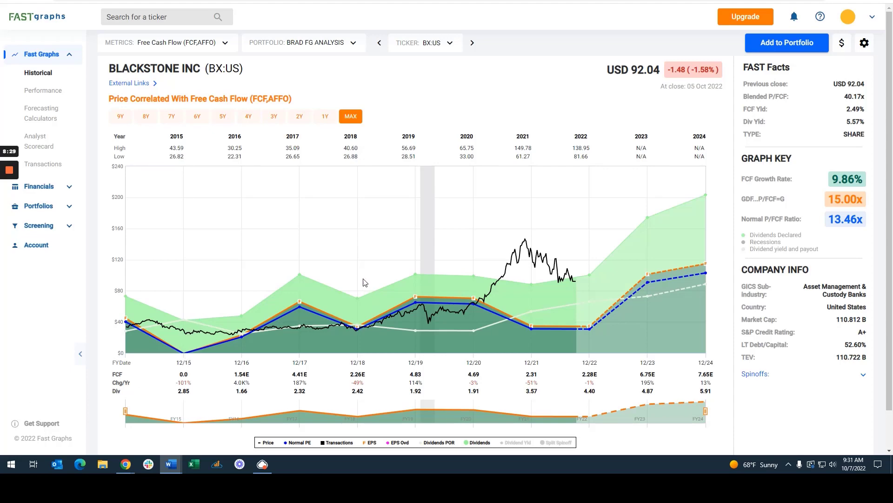
left_click(225, 43)
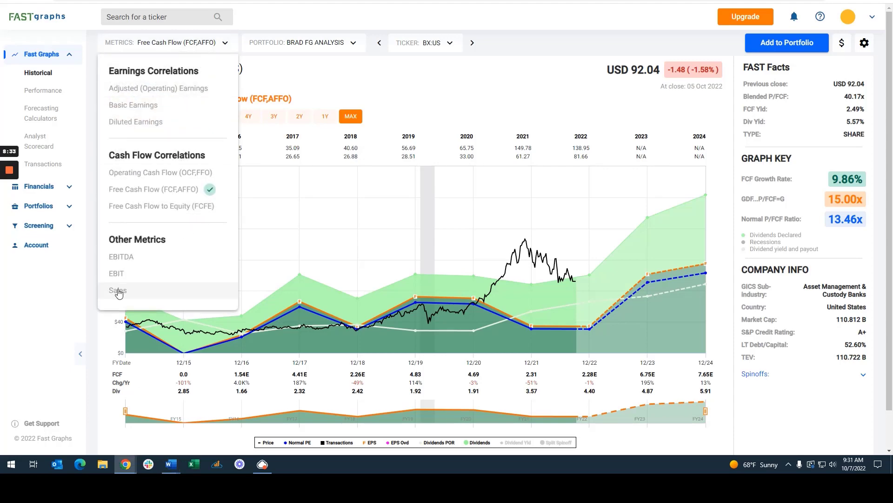
Switch the correlation metric to Sales, then view Blackstone's quote on Google Finance
left_click(117, 287)
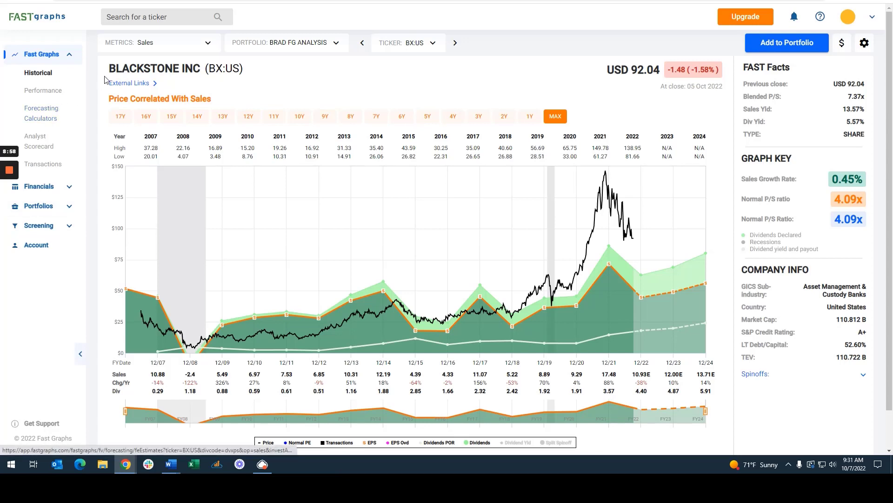
left_click(120, 84)
left_click(142, 152)
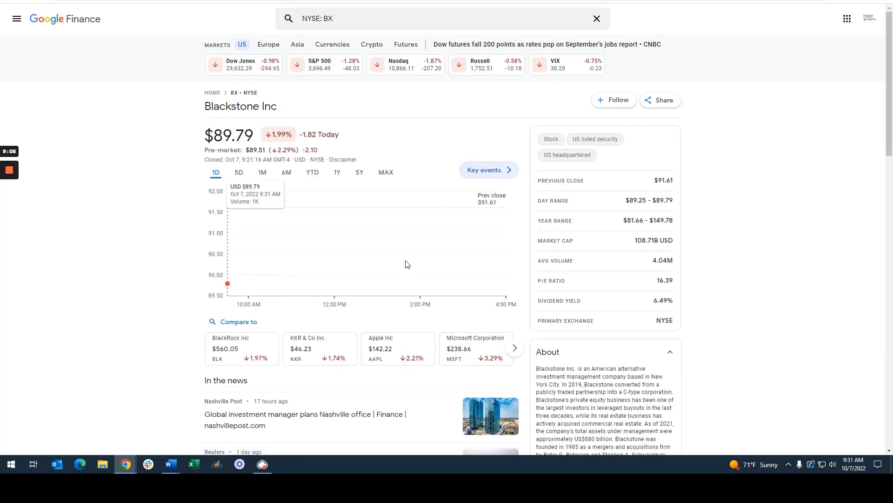
Set the Google Finance chart to the MAX range, showing a 161.02% gain
left_click(386, 172)
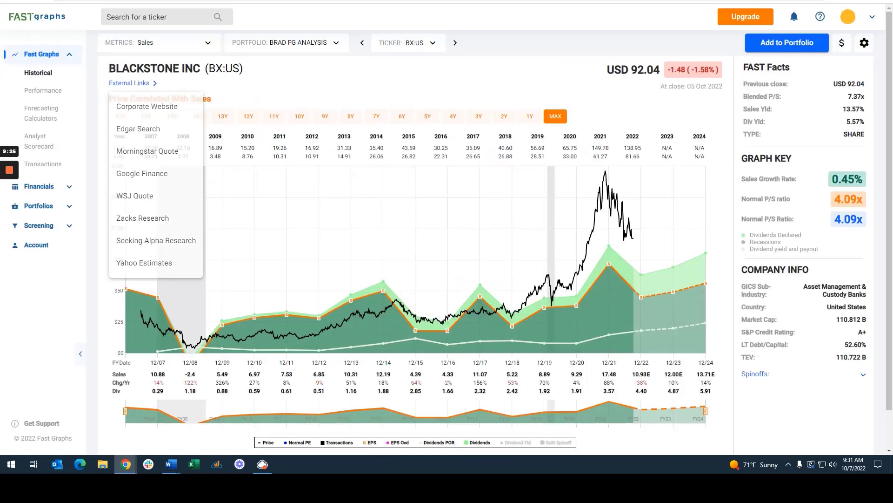
Correlate with Adjusted (Operating) Earnings, then Operating Cash Flow (OCF,FFO), and show the Analyst Scorecard
left_click(208, 43)
left_click(153, 89)
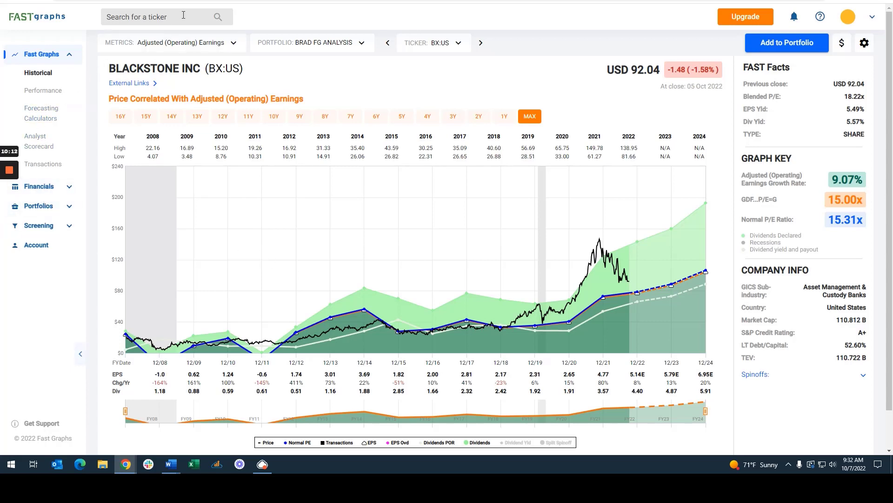
left_click(186, 42)
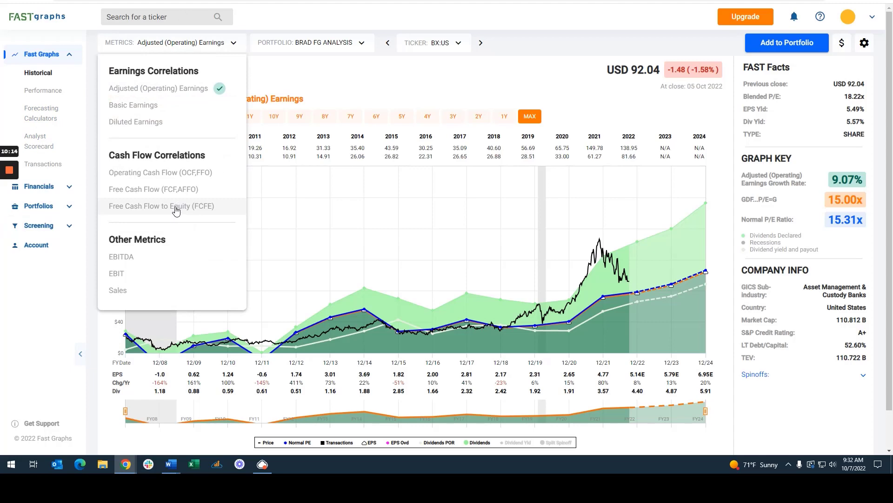
left_click(168, 174)
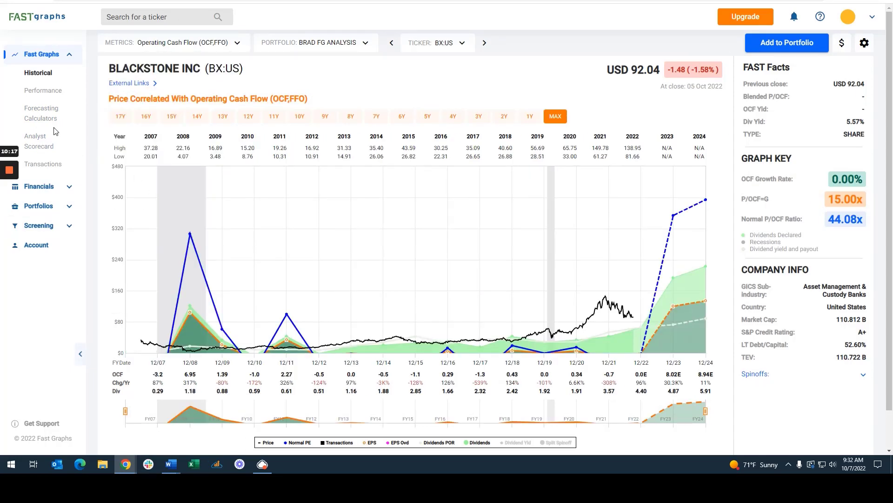
left_click(47, 139)
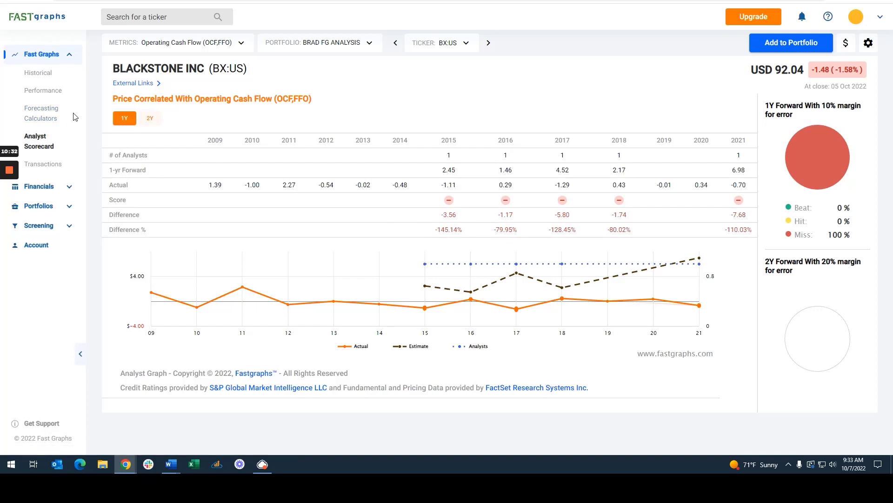
Check Blackstone's operating cash flow forecasts, then restore the historical chart on Adjusted (Operating) Earnings
left_click(52, 118)
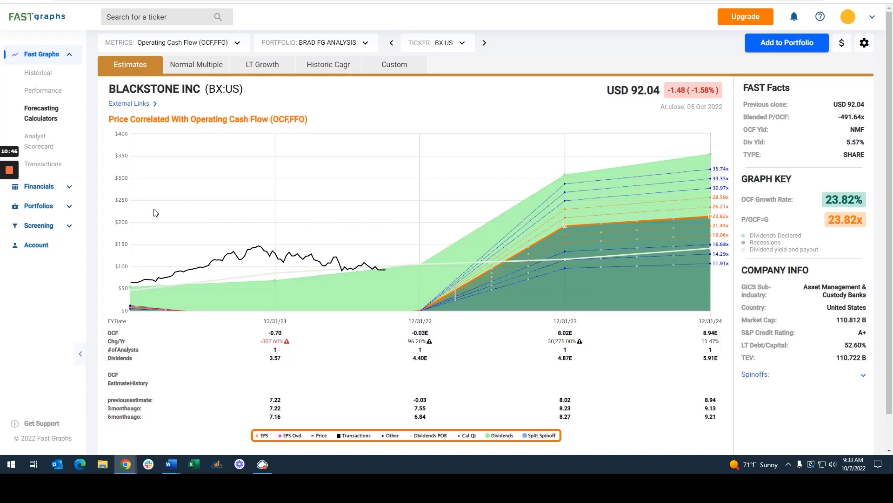
left_click(37, 75)
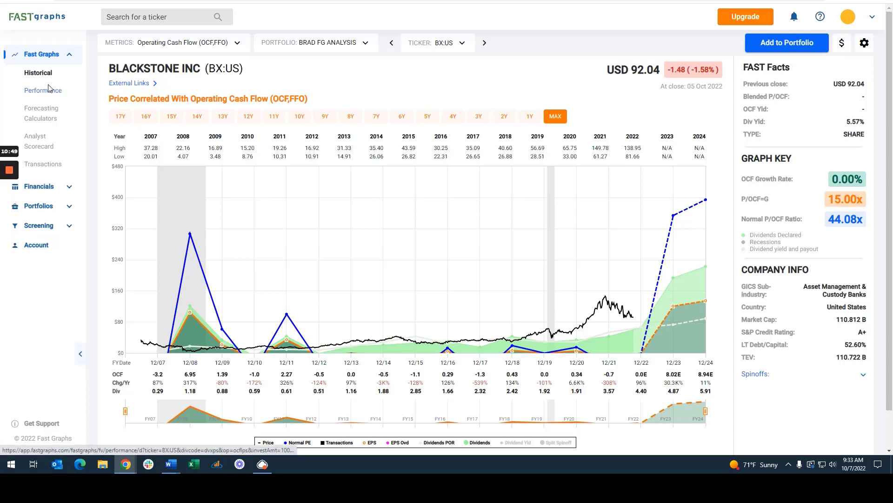
left_click(236, 43)
left_click(158, 90)
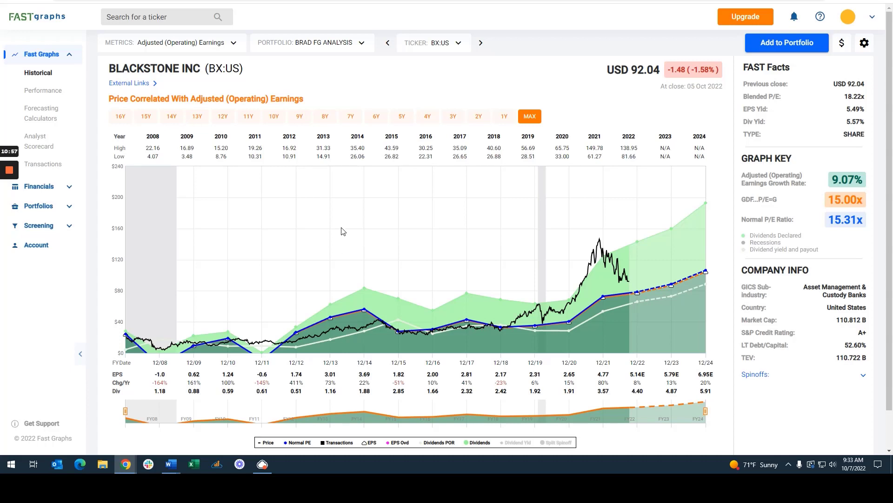
scroll(344, 224, "down", 1)
scroll(348, 212, "up", 1)
Review Blackstone's performance (12.92% compound growth vs SPY's 7.93%), then open External Links from Historical
mouse_move(856, 124)
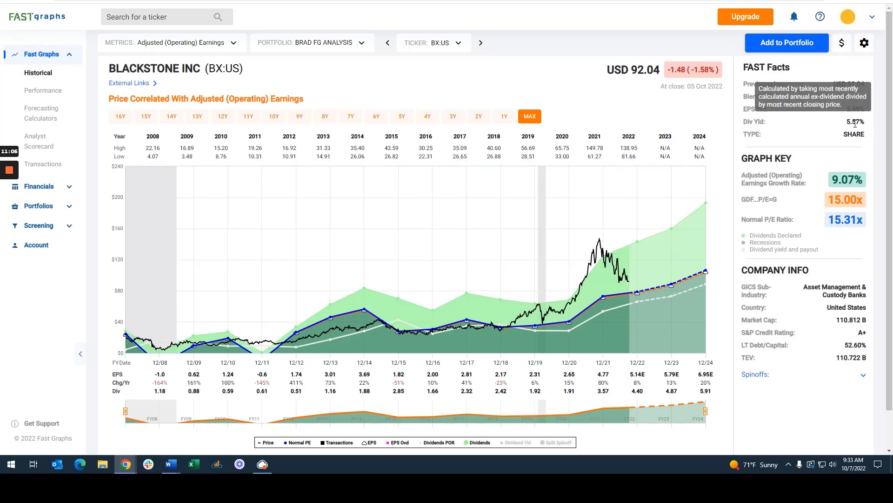
left_click(37, 91)
scroll(358, 235, "down", 6)
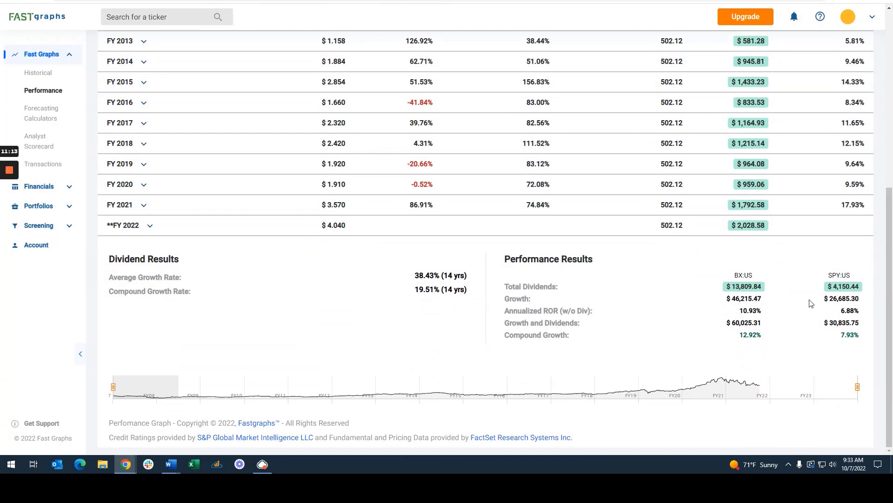
scroll(273, 349, "up", 5)
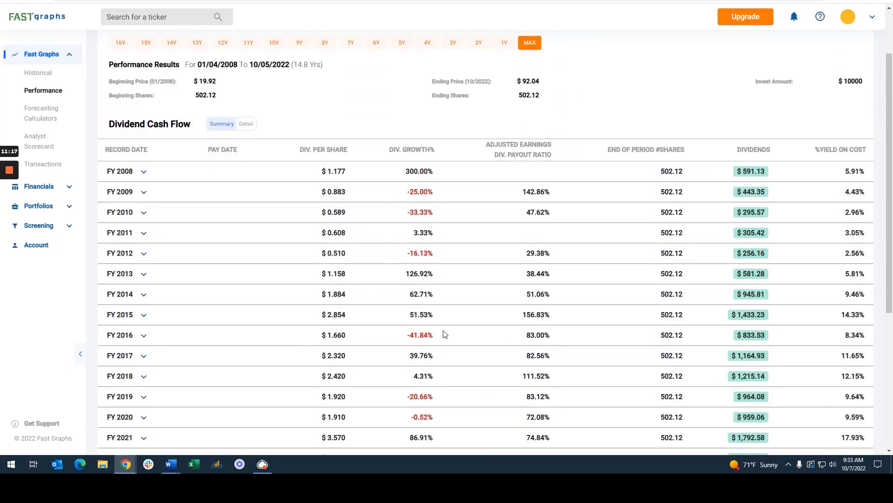
scroll(314, 277, "up", 2)
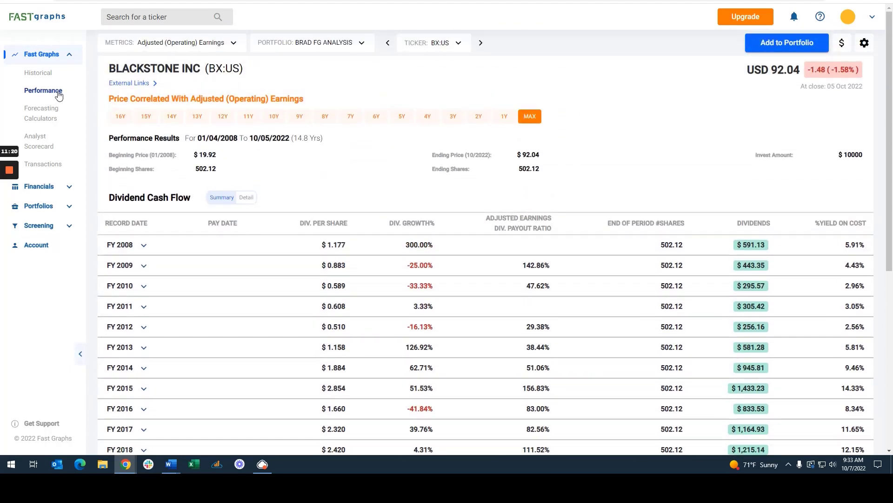
left_click(43, 76)
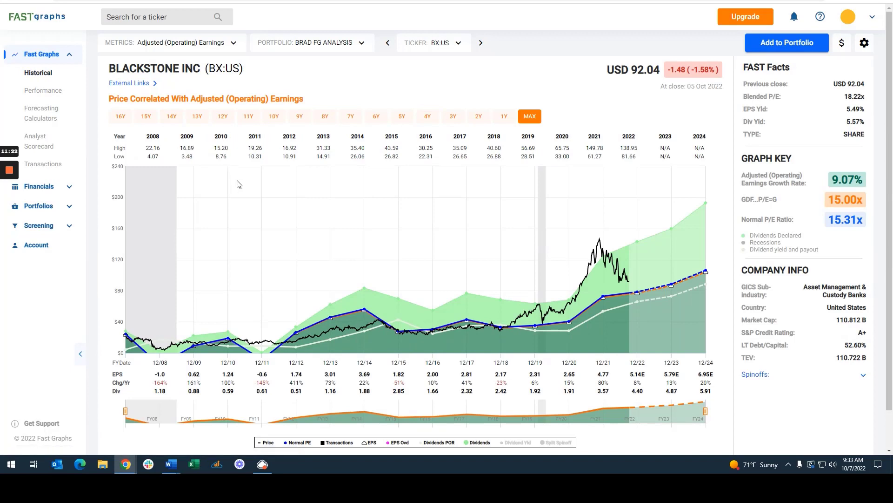
left_click(133, 86)
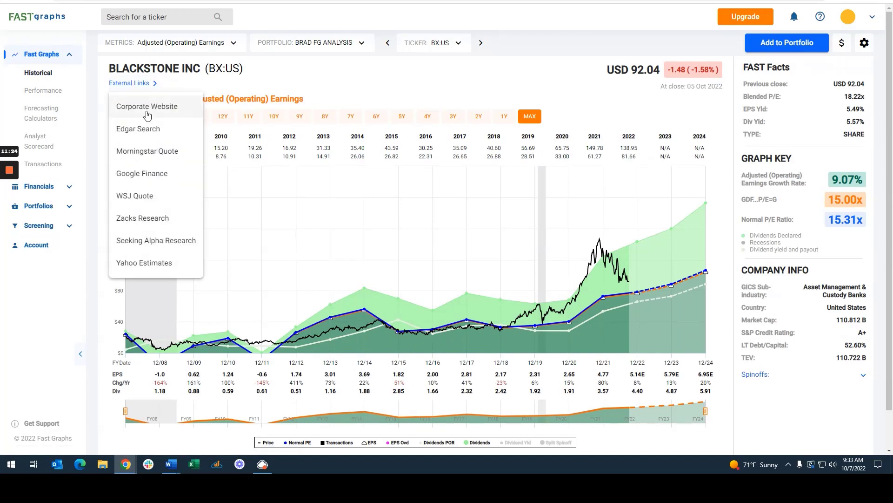
Open Blackstone's Seeking Alpha BX page ($89.17, Buy/Hold ratings) and read through its Analysis and News lists
left_click(167, 242)
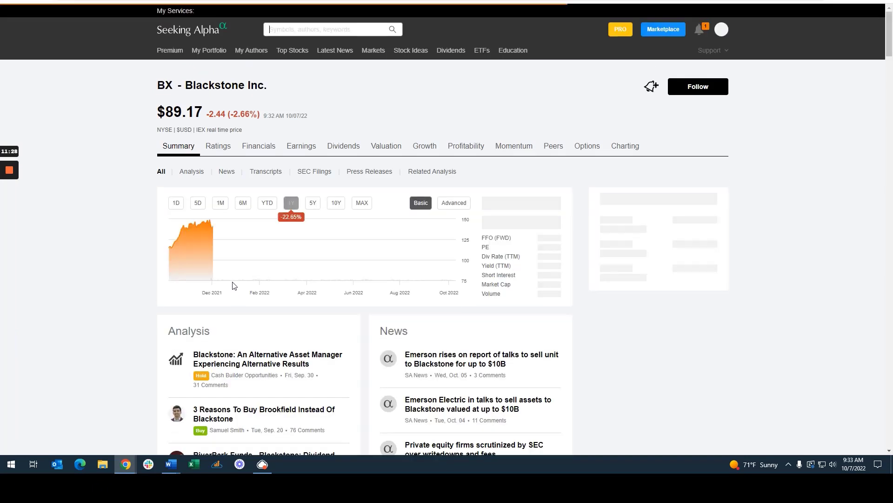
scroll(77, 264, "down", 2)
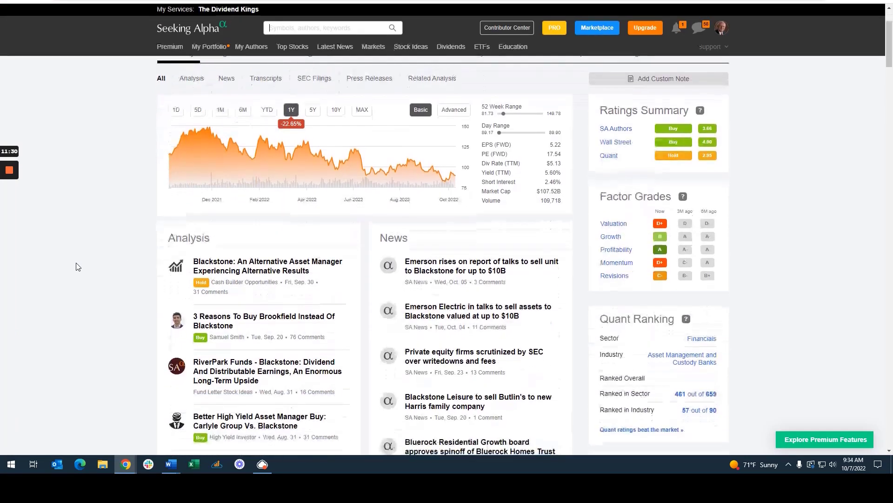
scroll(220, 186, "down", 2)
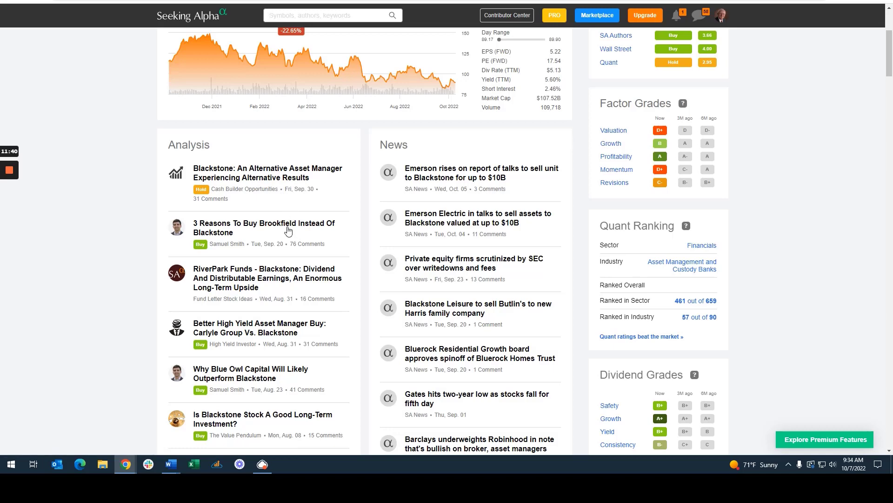
scroll(293, 228, "down", 2)
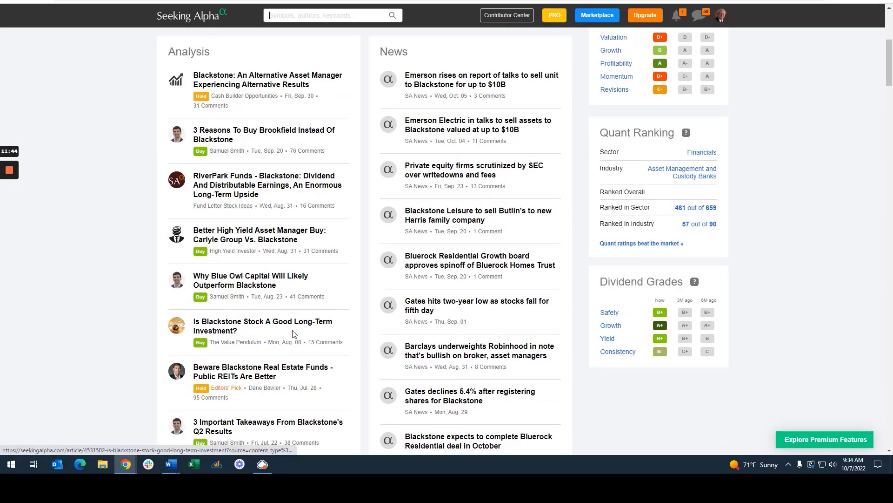
scroll(259, 332, "down", 1)
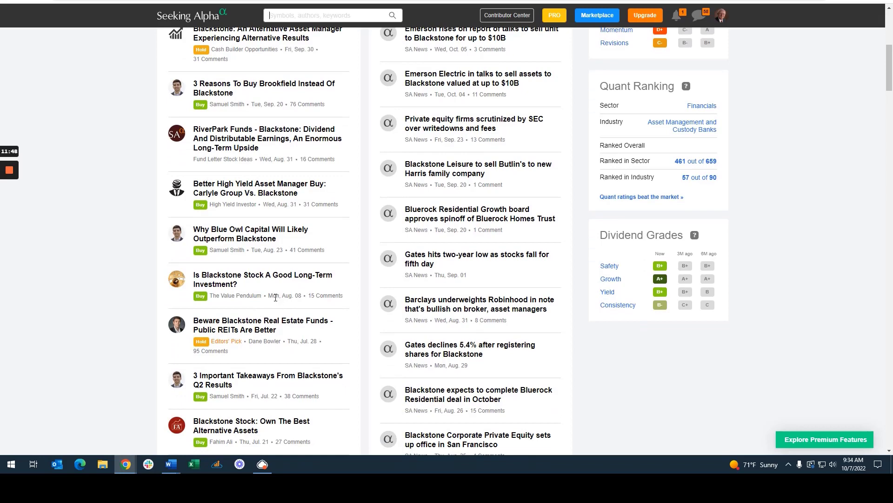
scroll(275, 297, "down", 2)
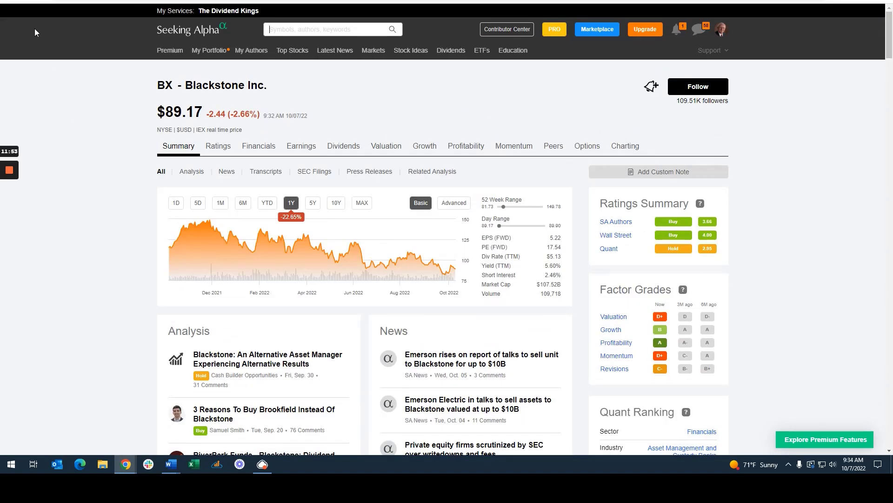
Switch back with Ctrl+Tab to the FAST Graphs tab with Blackstone's chart (9.07% growth, 15.31x P/E)
key("ctrl+Tab")
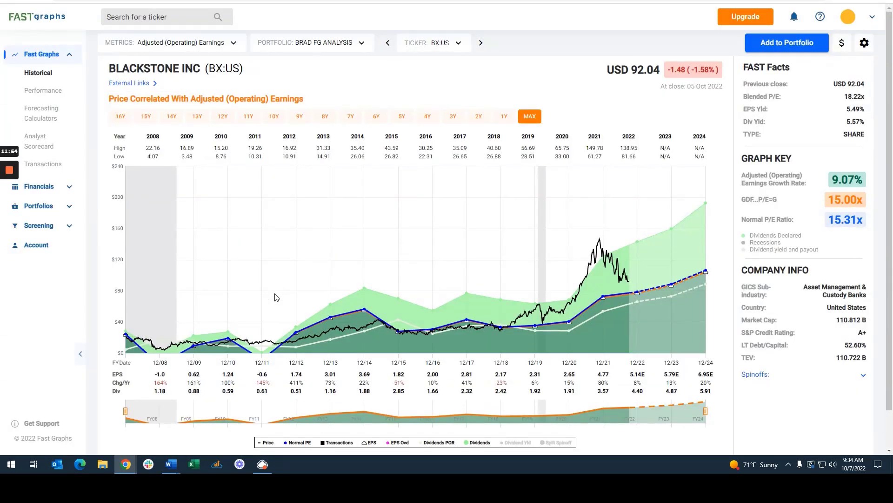